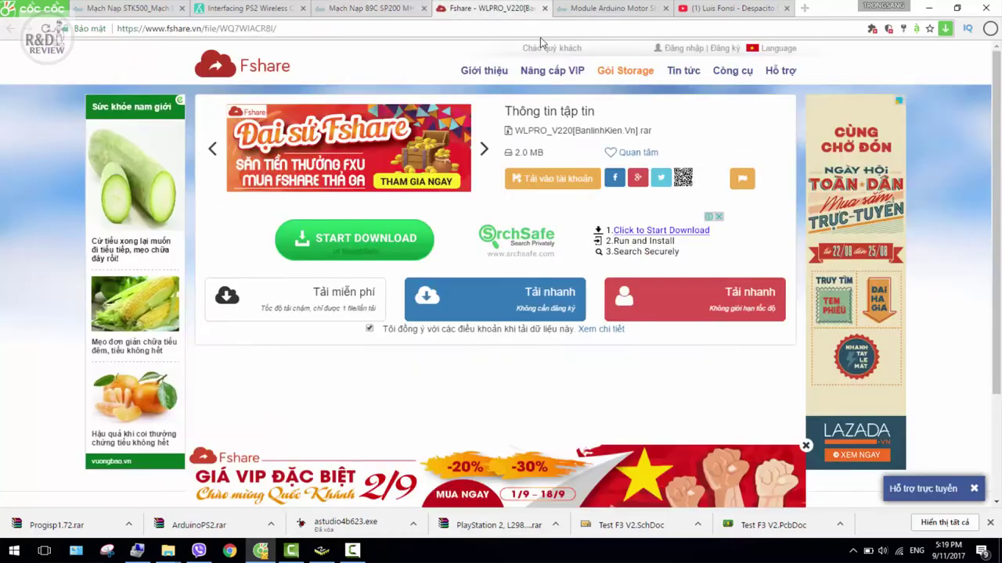
- Download WLPRO_V220[BanlinhKien.Vn].rar through the free option and extract it into a folder of the same name on the desktop
click(296, 298)
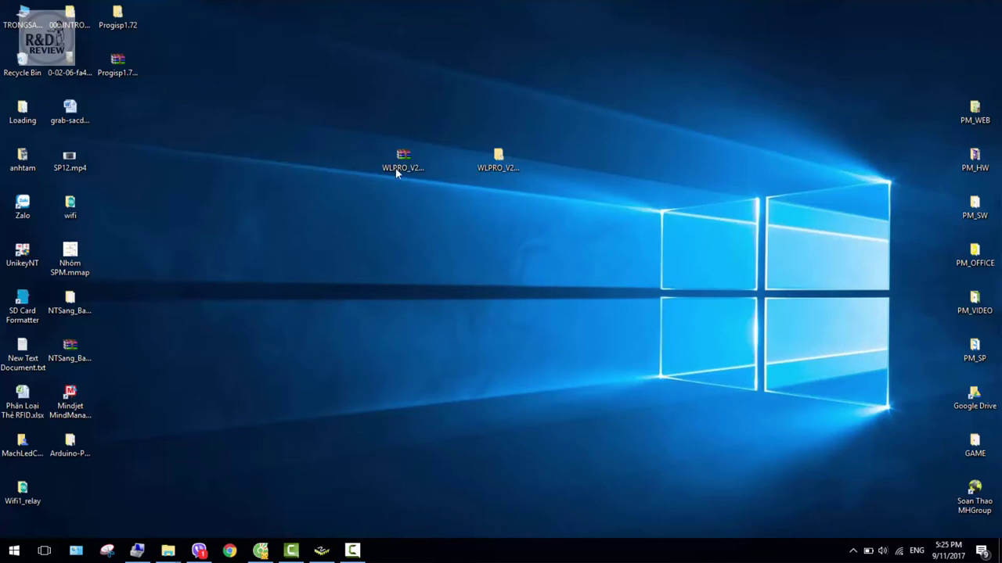
drag(395, 168, 376, 129)
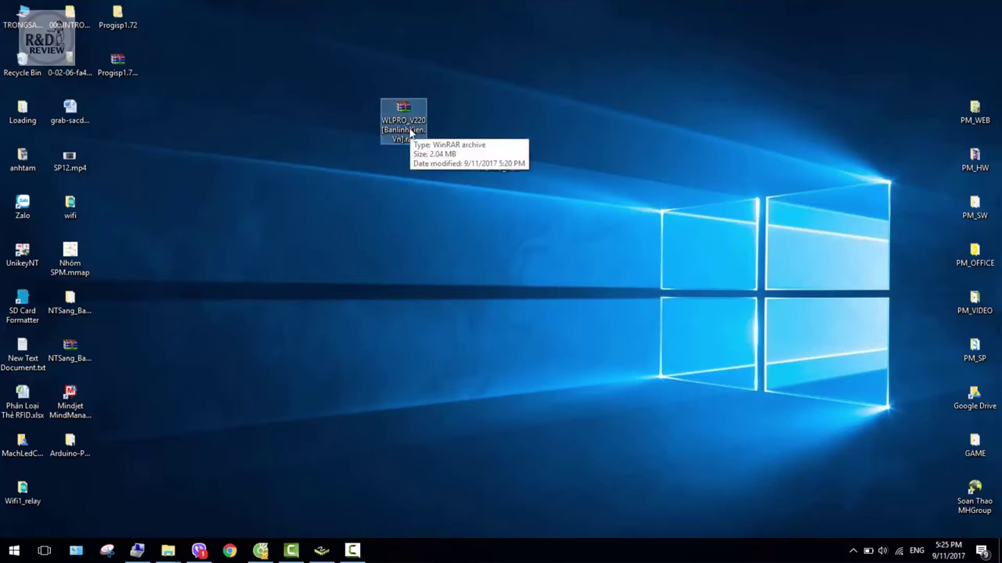
right_click(409, 118)
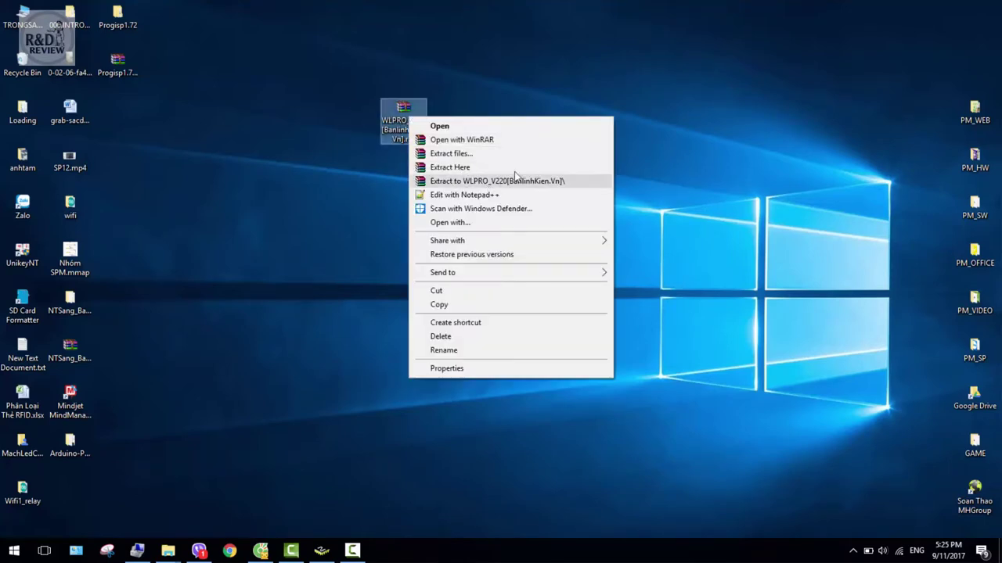
click(509, 181)
- Open the extracted WLPRO_V220[BanlinhKien.Vn] folder and the inner folder of the same name
click(509, 165)
double_click(508, 164)
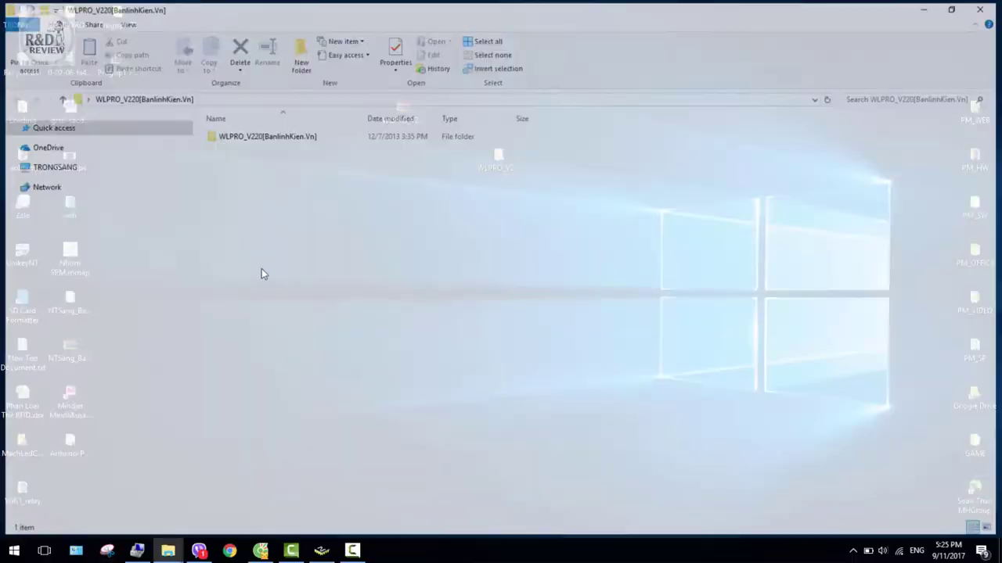
key(Return)
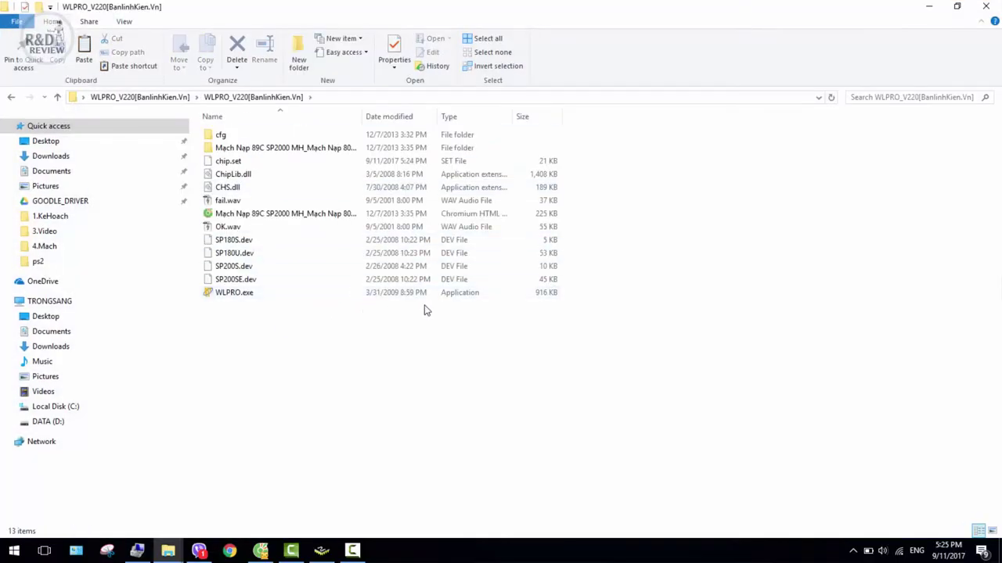
- Look through the extracted program files and the contents of the Mach Nap 89C SP2000 MH subfolder
drag(425, 311, 255, 131)
drag(261, 199, 278, 150)
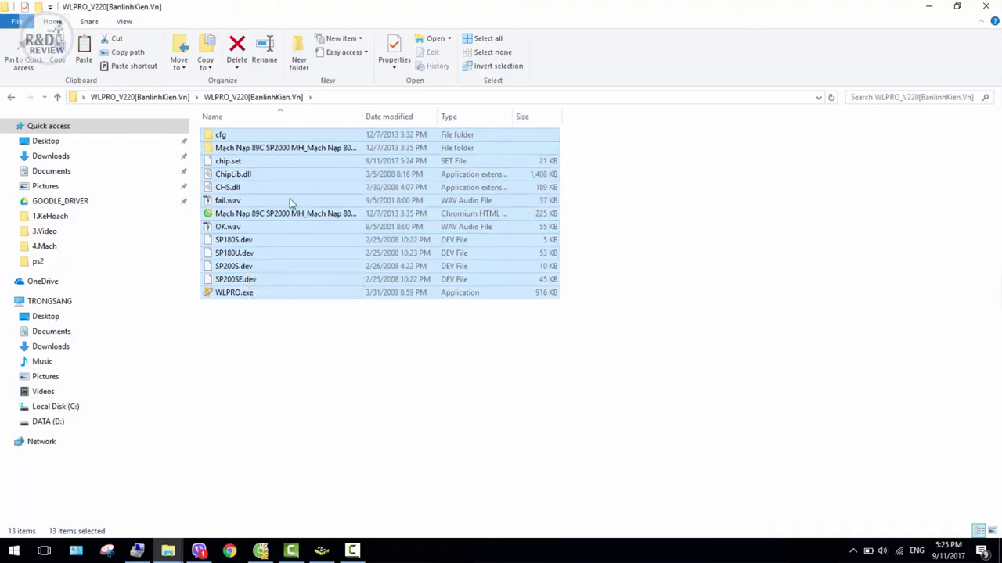
double_click(289, 151)
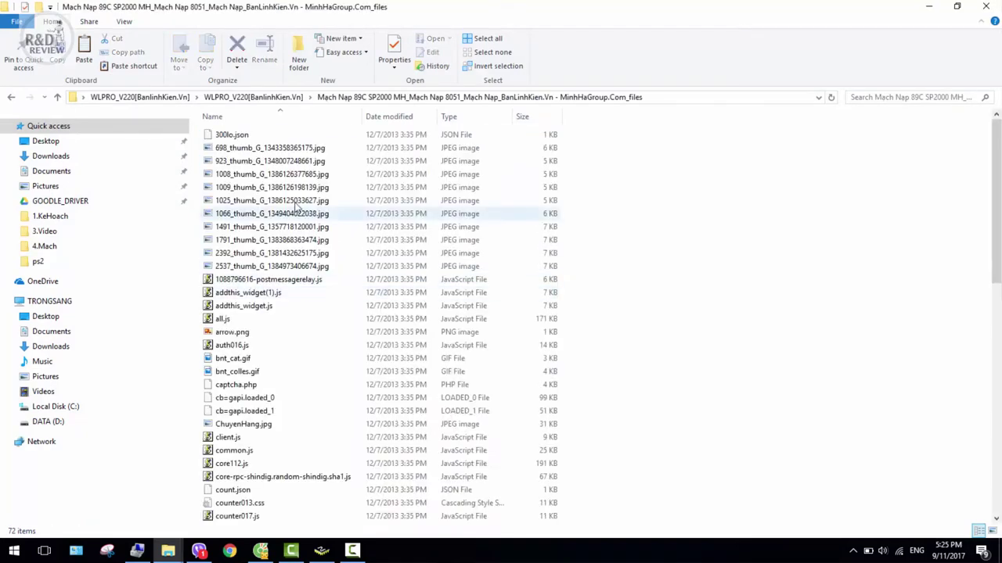
scroll(326, 381, down, 10)
click(11, 97)
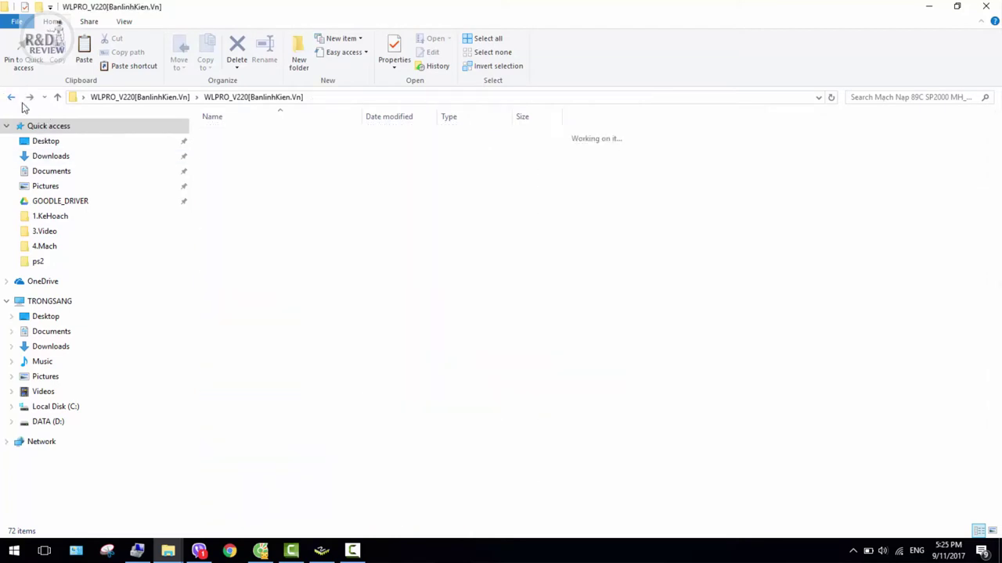
- Launch WLPRO.exe from the extracted folder and minimize the file window
click(295, 292)
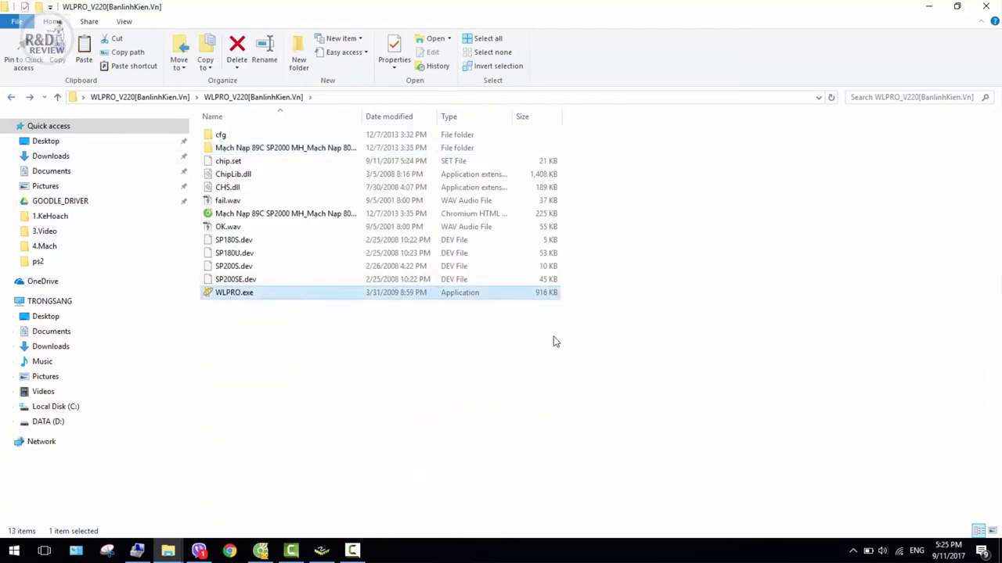
double_click(300, 294)
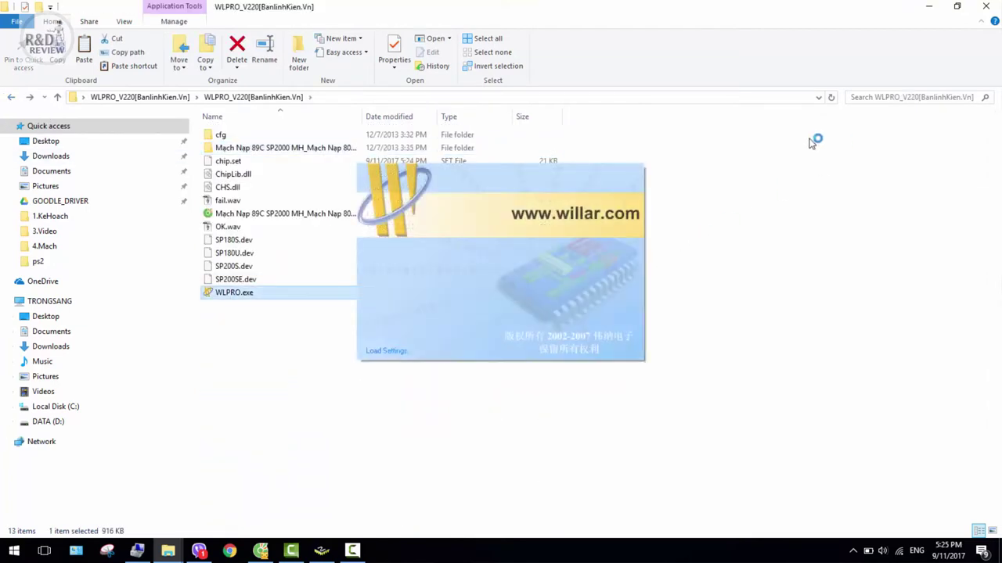
click(927, 8)
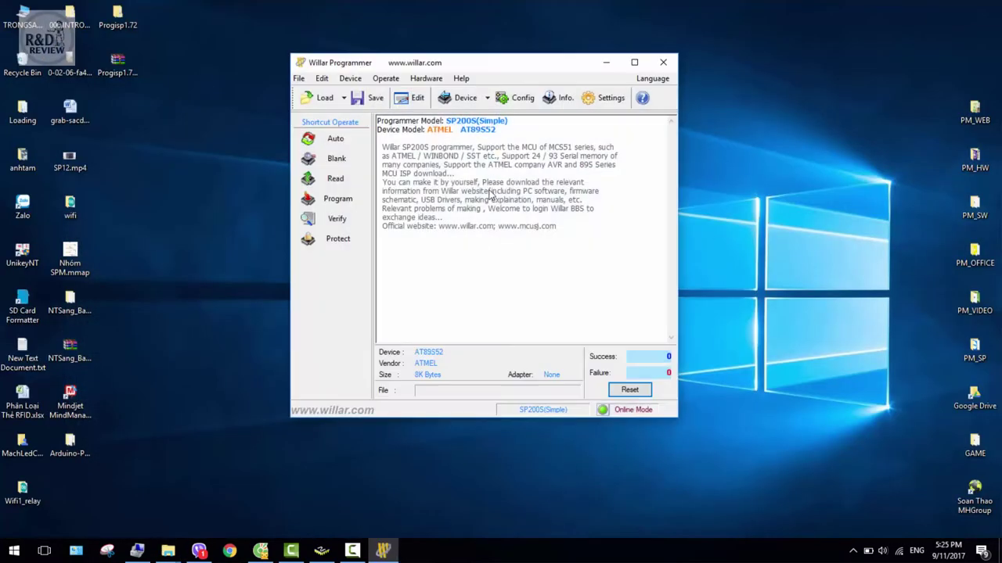
drag(481, 69, 572, 65)
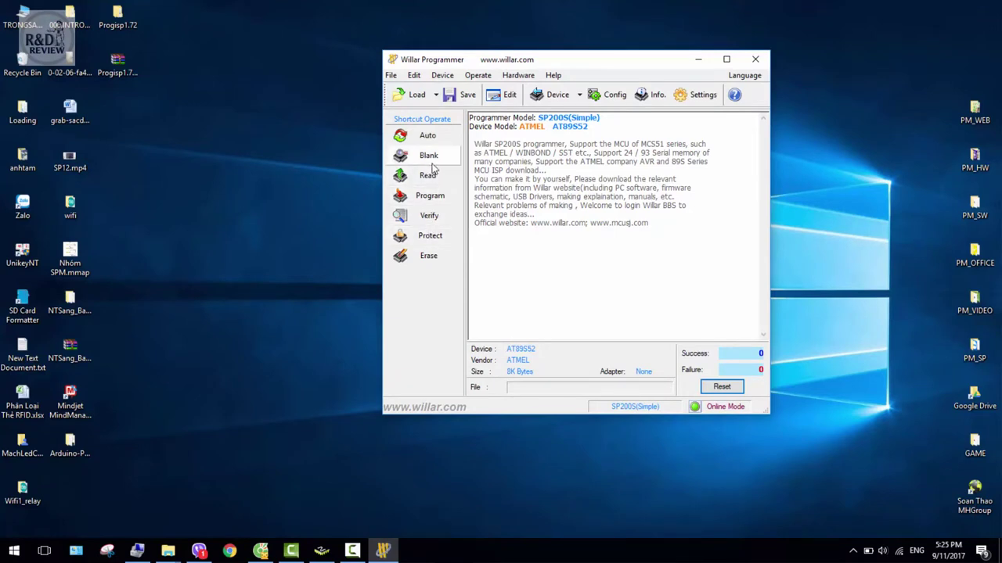
click(413, 94)
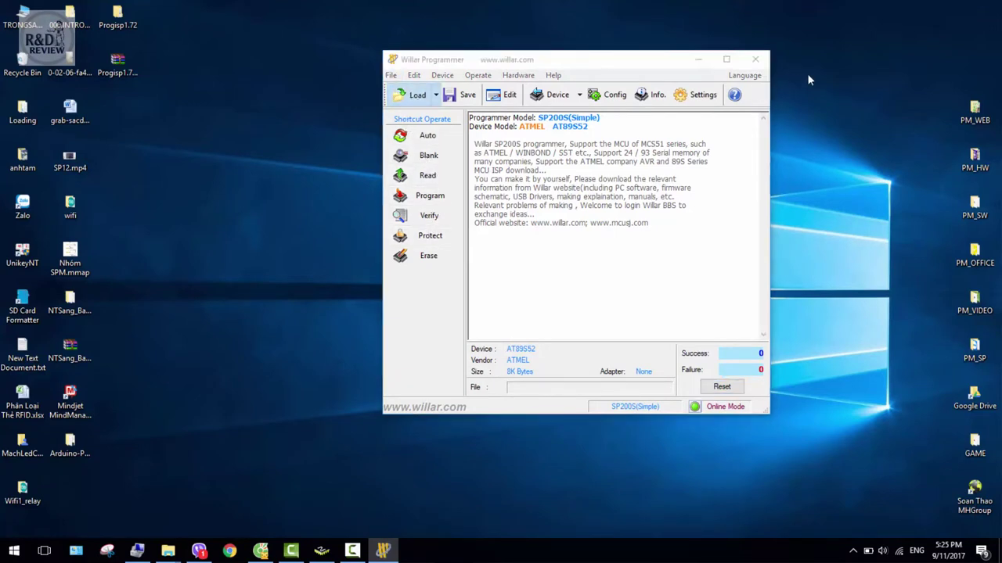
click(741, 115)
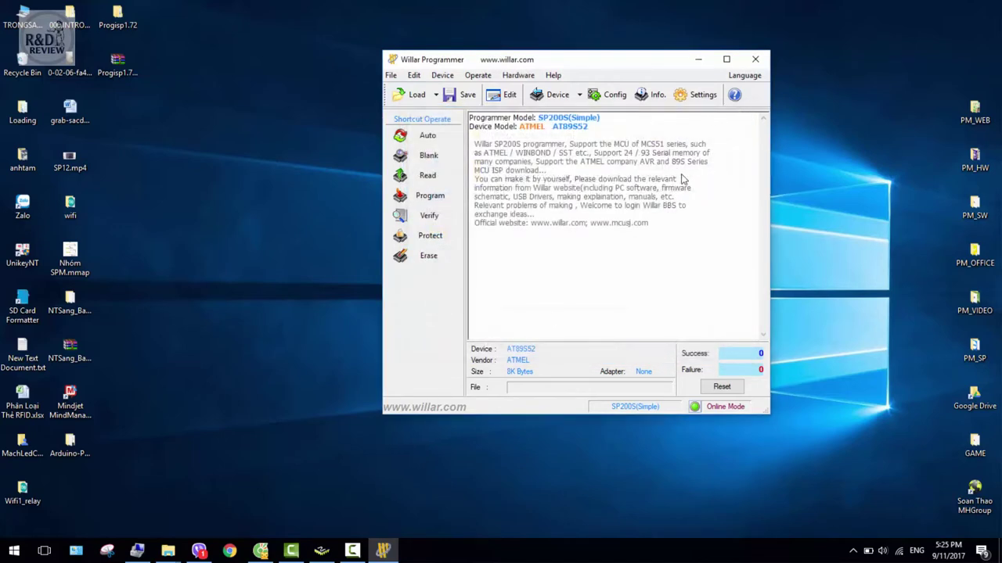
- Check the Prolific USB-to-Serial port in Device Manager, and review the USB driver download links on the programmer's product page in the browser
click(137, 551)
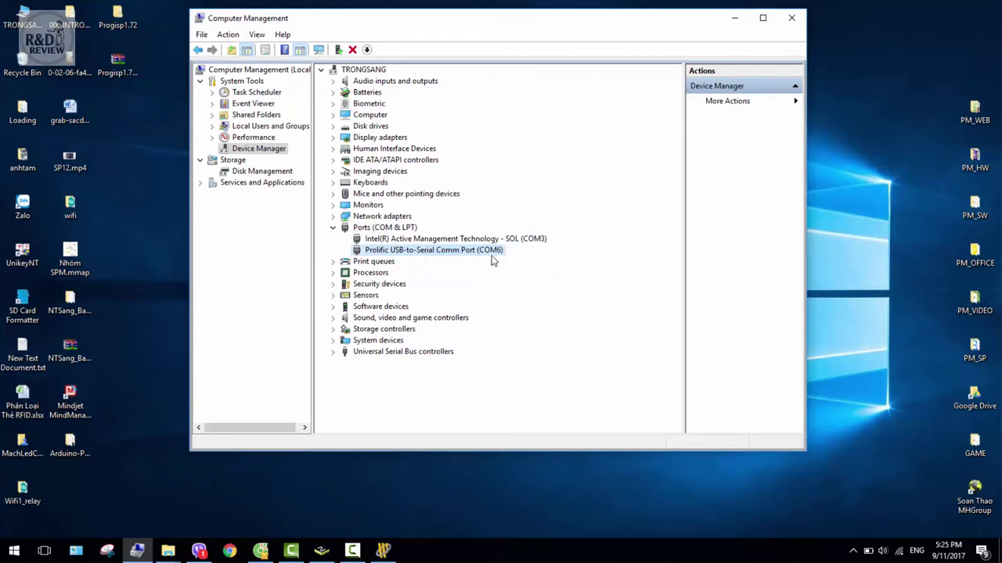
click(262, 553)
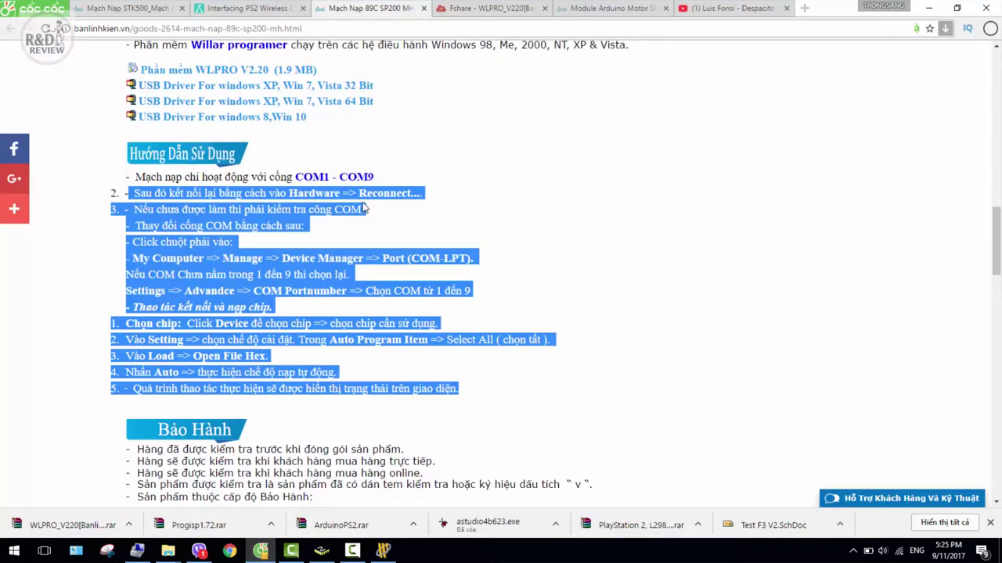
scroll(378, 316, up, 4)
click(387, 380)
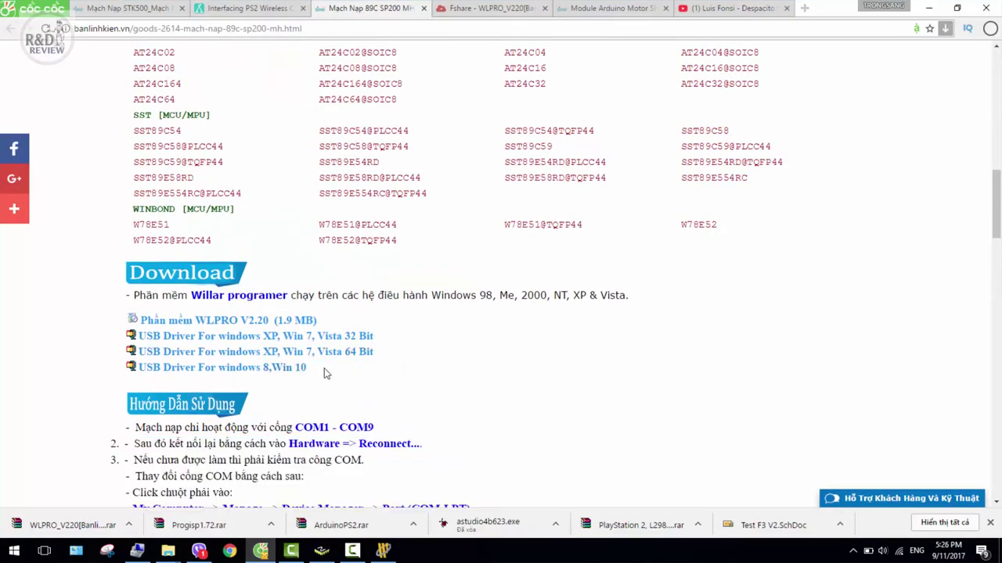
drag(324, 367, 131, 331)
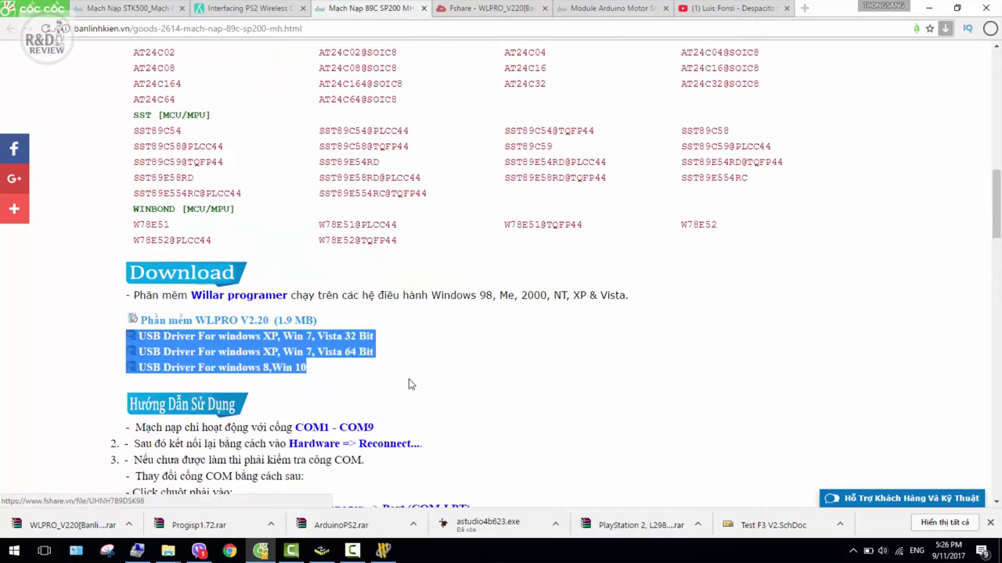
click(443, 362)
- Read the usage instructions on the product page, highlighting the line about the allowed ports COM1 - COM9
scroll(438, 352, down, 2)
scroll(407, 419, down, 2)
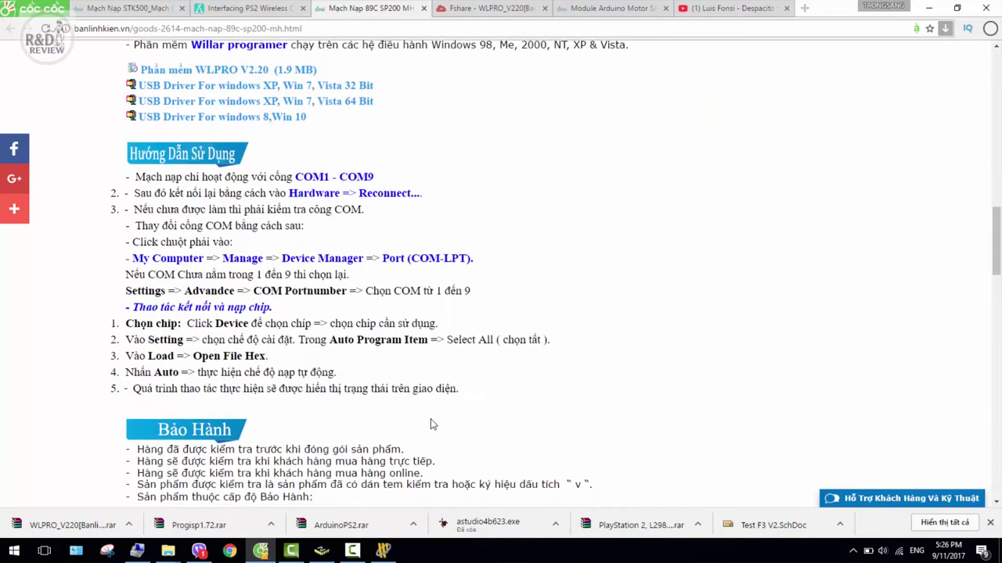
drag(457, 388, 138, 180)
click(232, 223)
drag(192, 178, 384, 177)
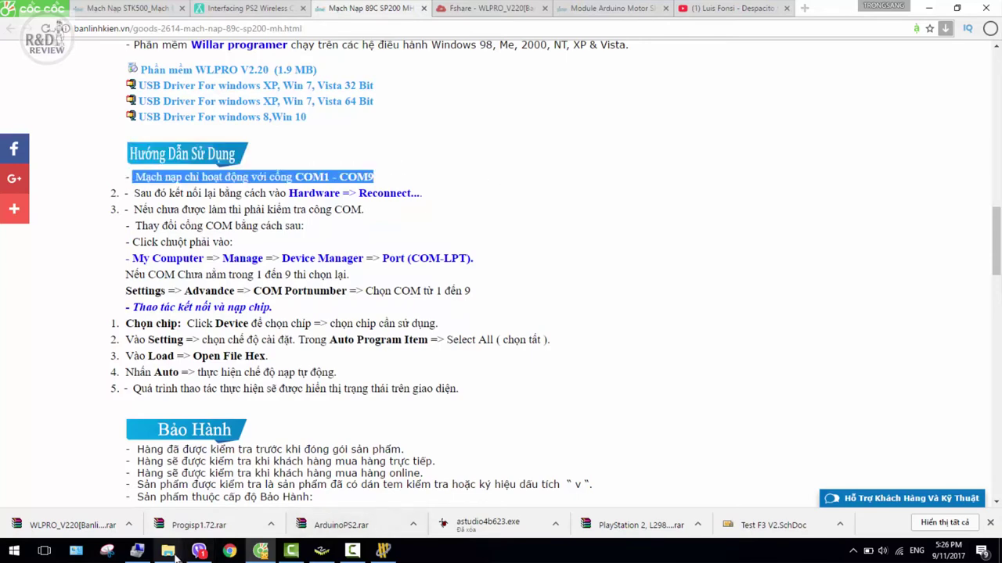
- In Device Manager, review the Prolific USB-to-Serial port's advanced settings and accept COM6 as its COM port number
click(137, 551)
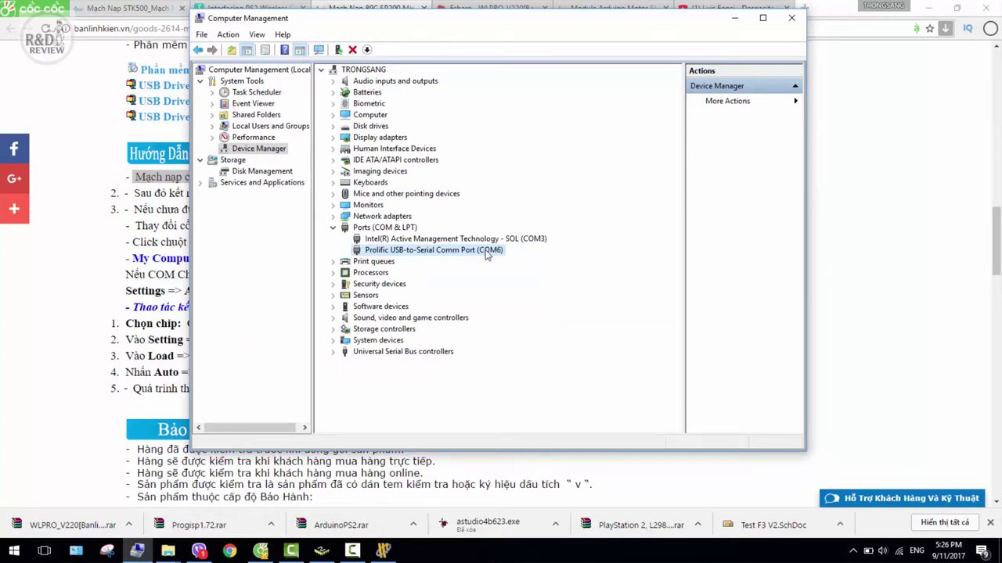
right_click(496, 254)
click(521, 321)
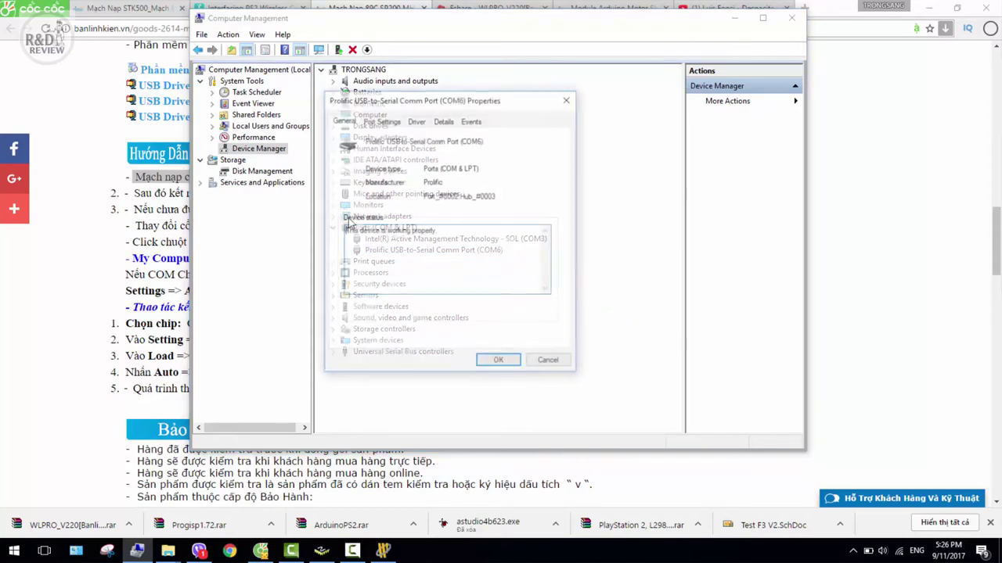
click(386, 122)
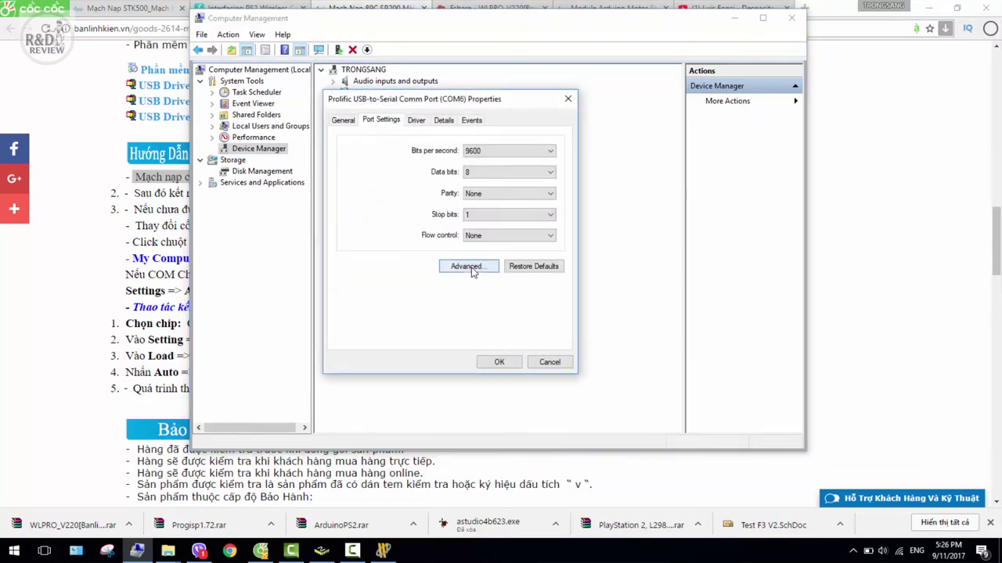
click(472, 268)
click(435, 276)
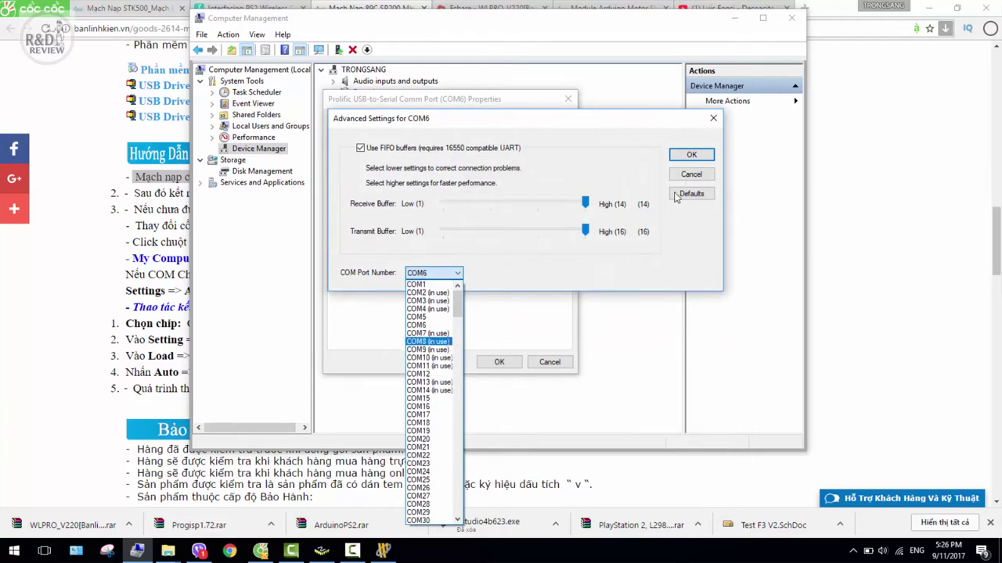
click(692, 160)
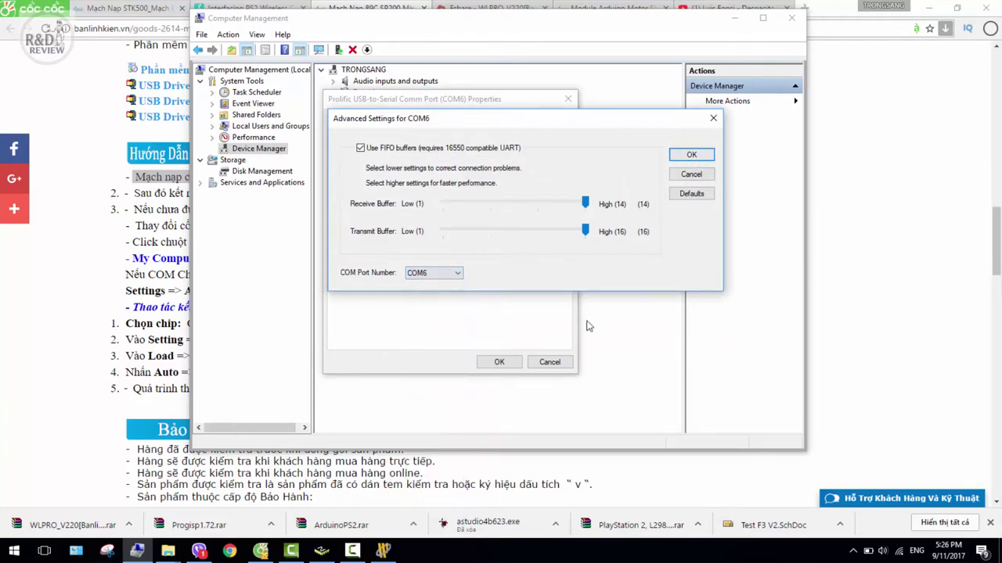
click(691, 155)
click(500, 363)
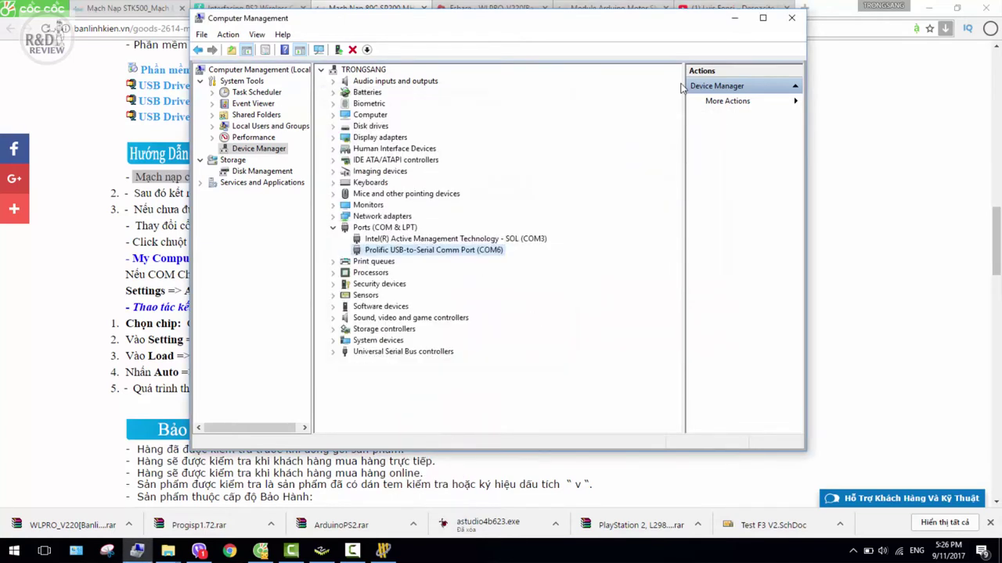
- Minimize Computer Management and the browser to return to Willar Programmer, and reposition its window on the desktop
click(734, 18)
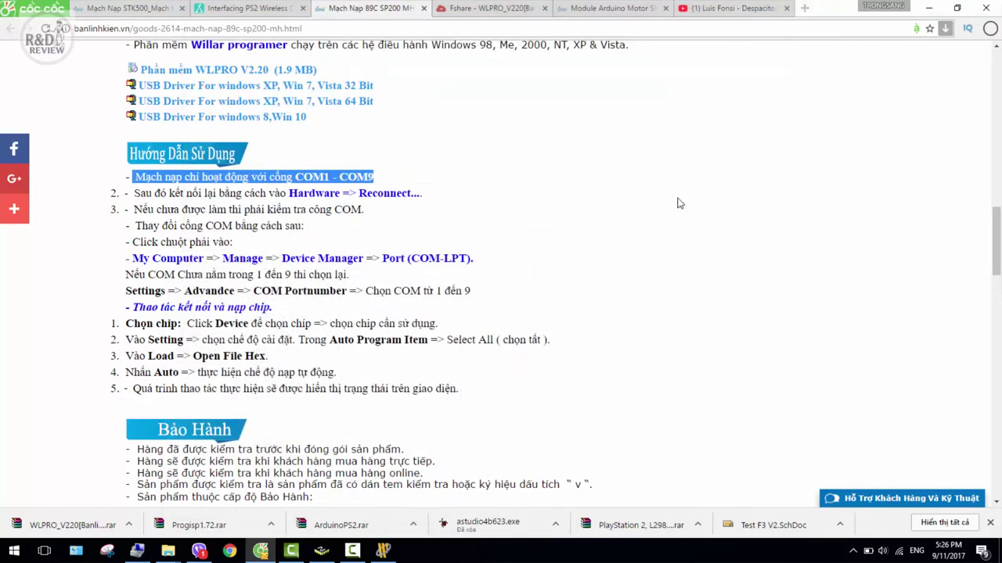
click(928, 8)
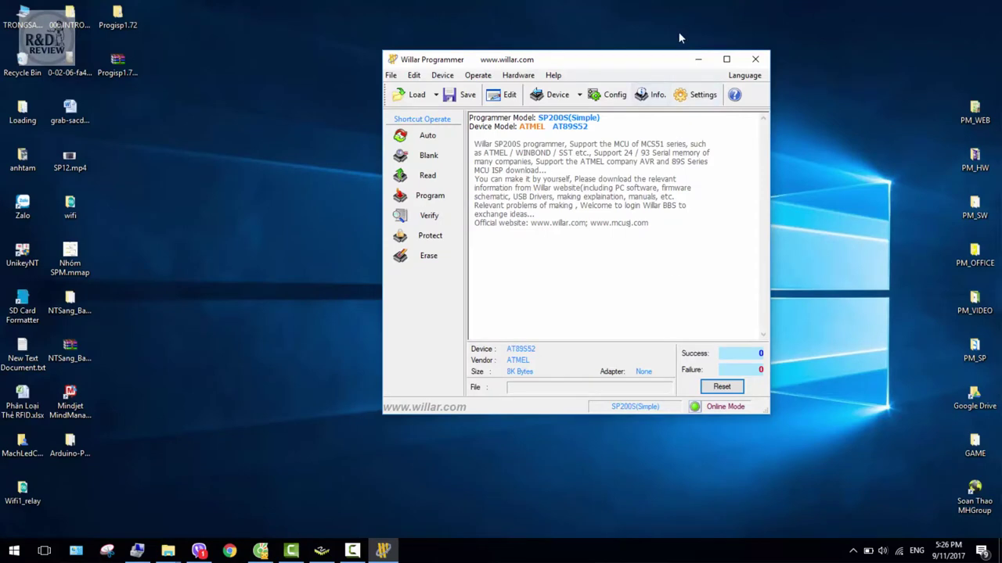
drag(630, 64, 552, 66)
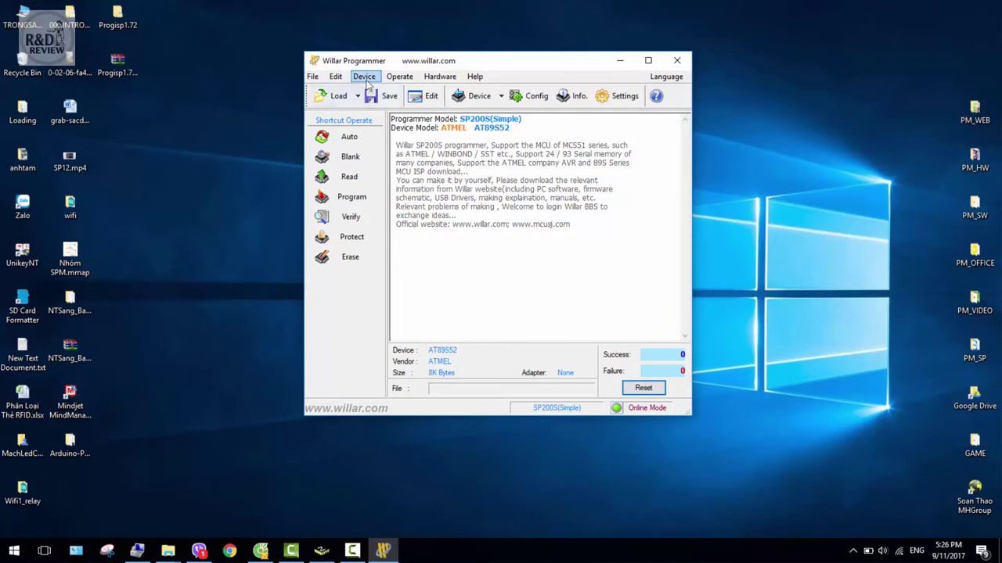
- Open the device selection and look through the ATMEL chip list, highlighting AT89S52
click(485, 100)
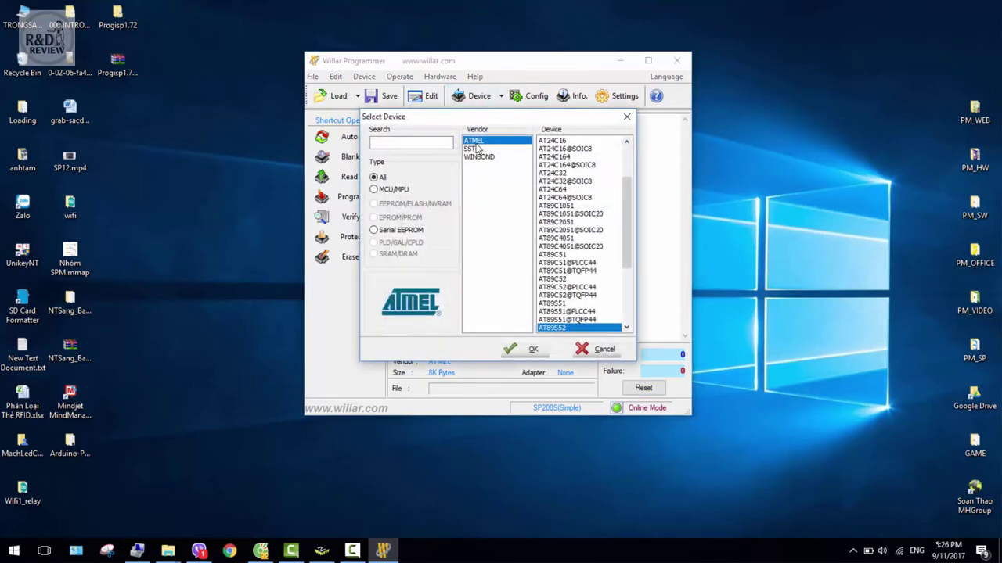
click(473, 141)
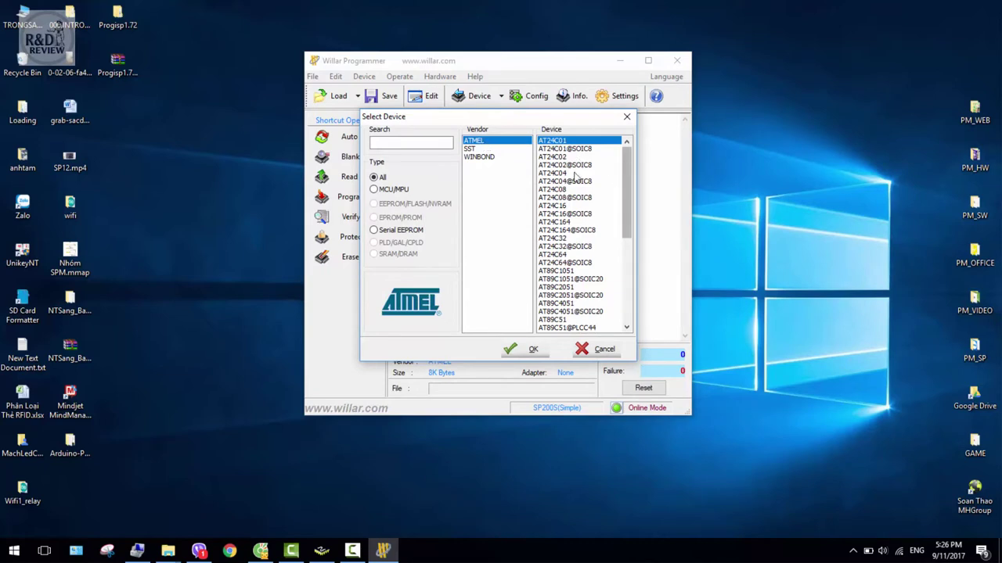
drag(627, 192, 589, 321)
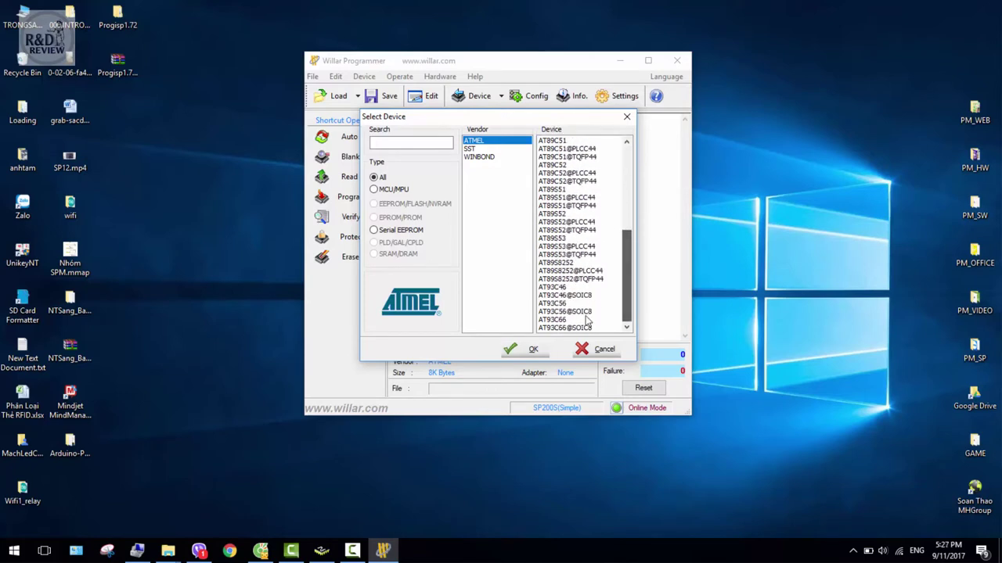
scroll(562, 245, up, 7)
scroll(562, 245, up, 1)
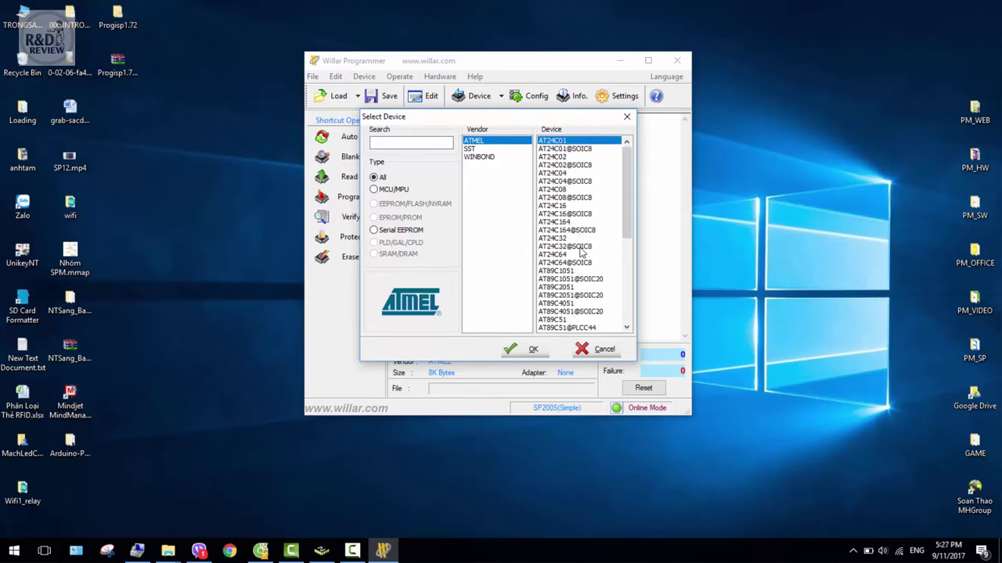
scroll(563, 170, down, 7)
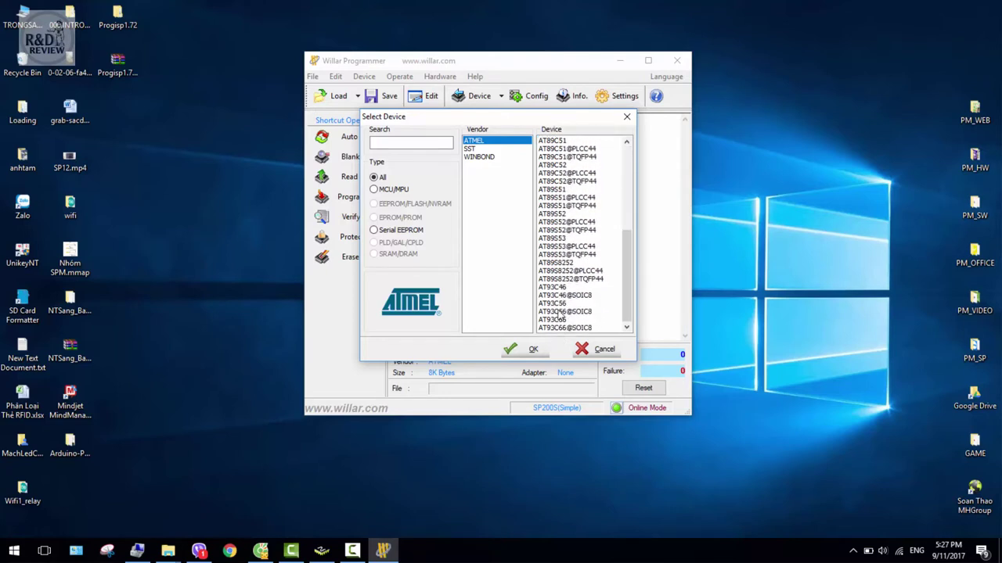
click(562, 214)
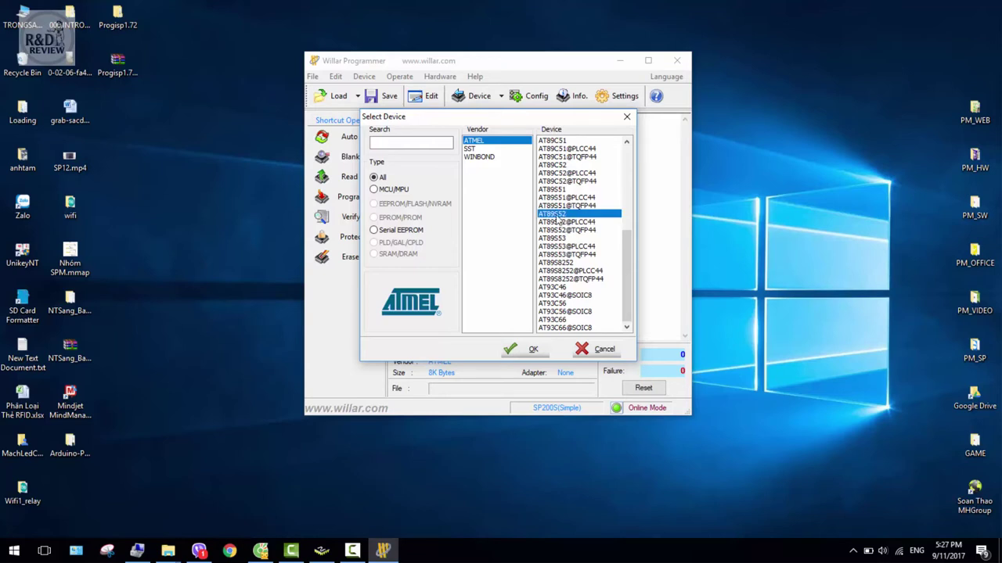
- Check the SST and WINBOND device lists, and set the device to AT89S52 from vendor ATMEL
click(473, 149)
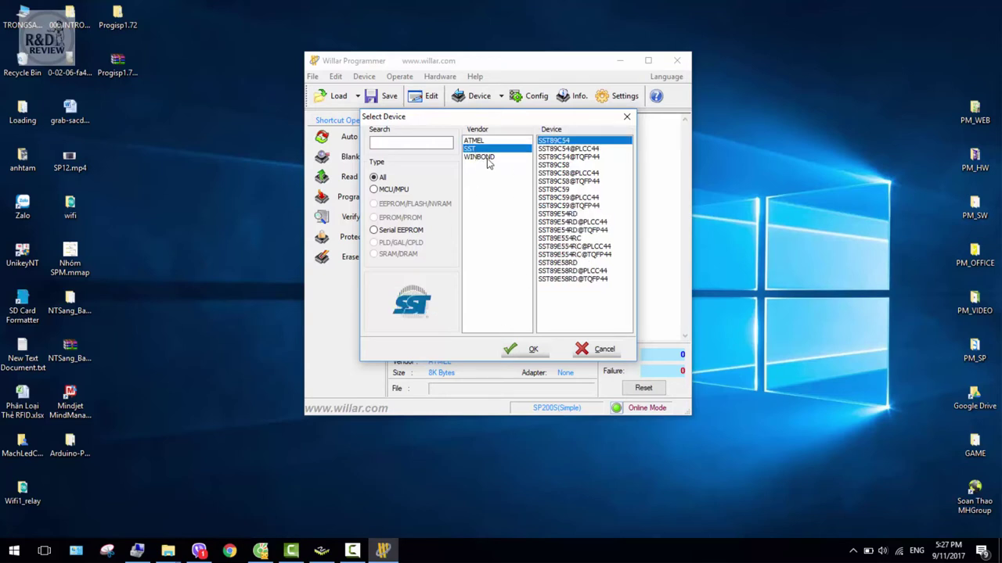
click(488, 159)
click(473, 142)
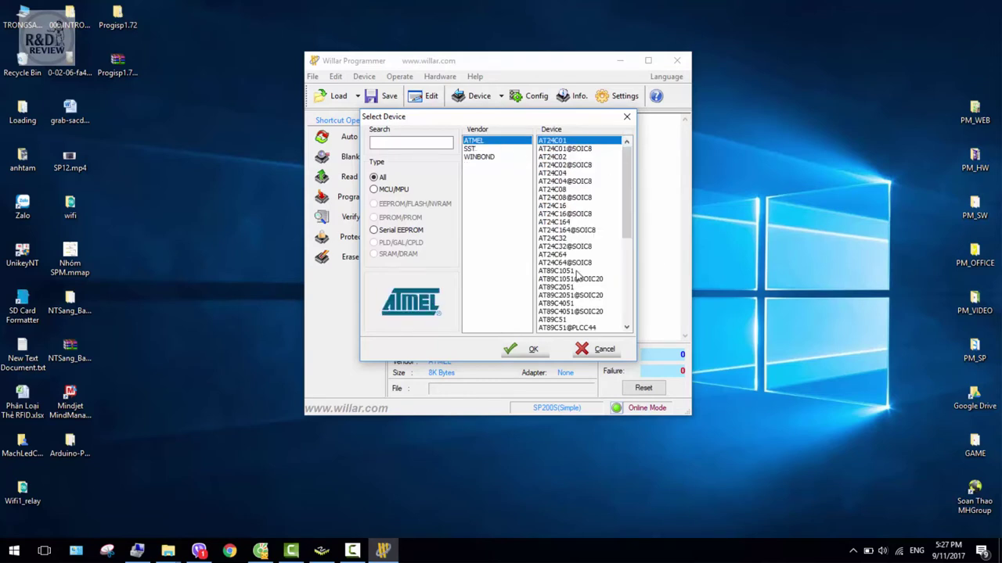
scroll(577, 275, down, 7)
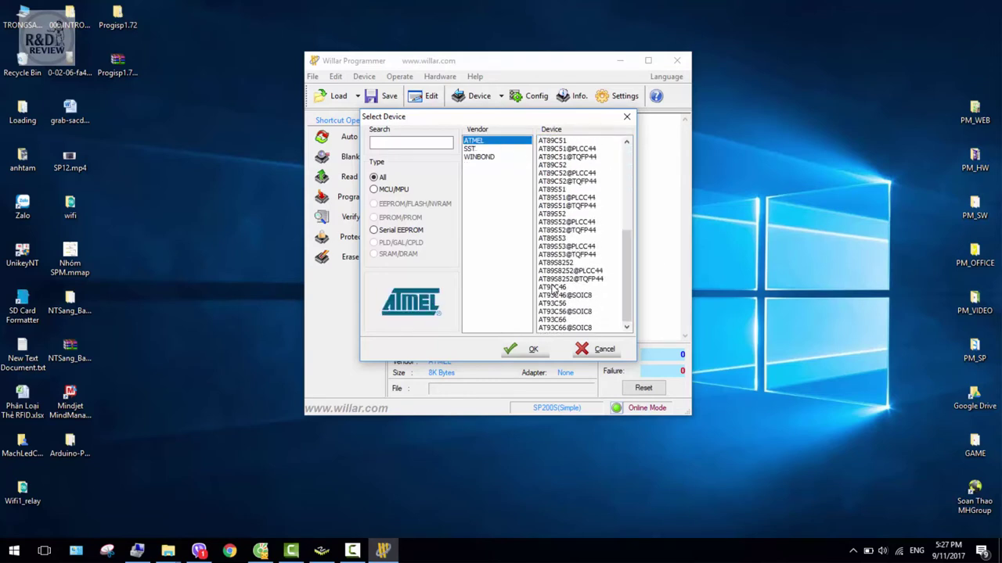
click(558, 215)
click(533, 349)
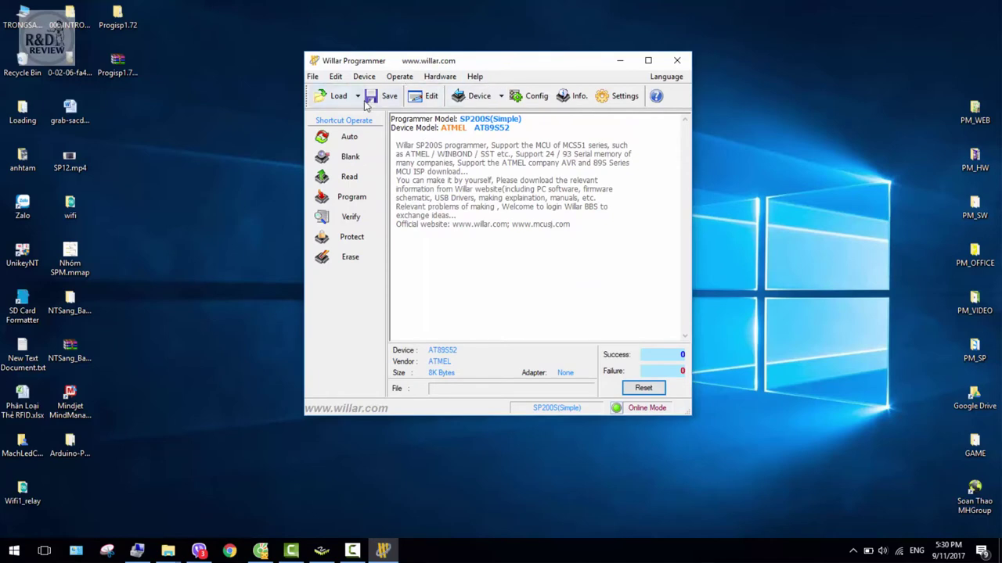
click(474, 95)
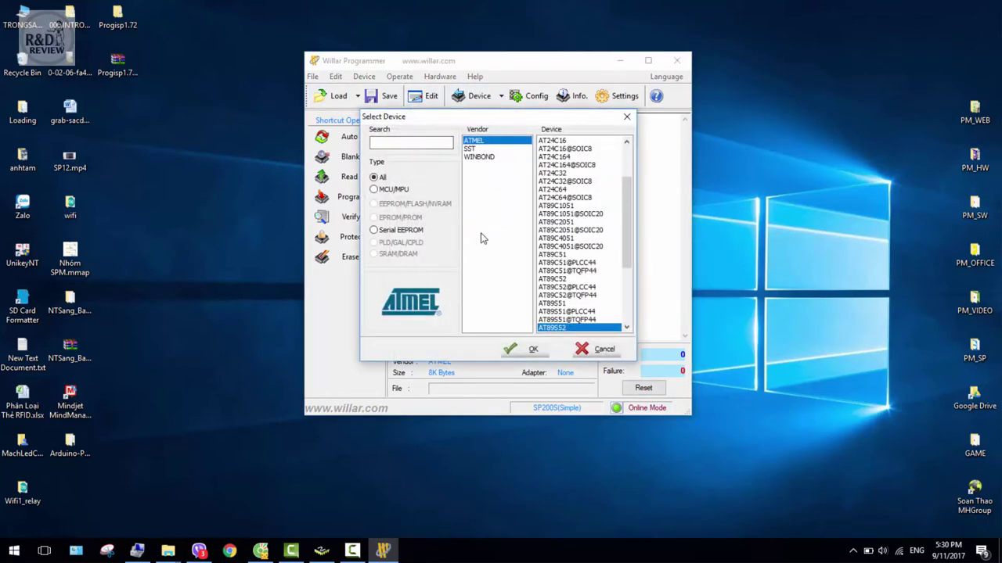
click(627, 116)
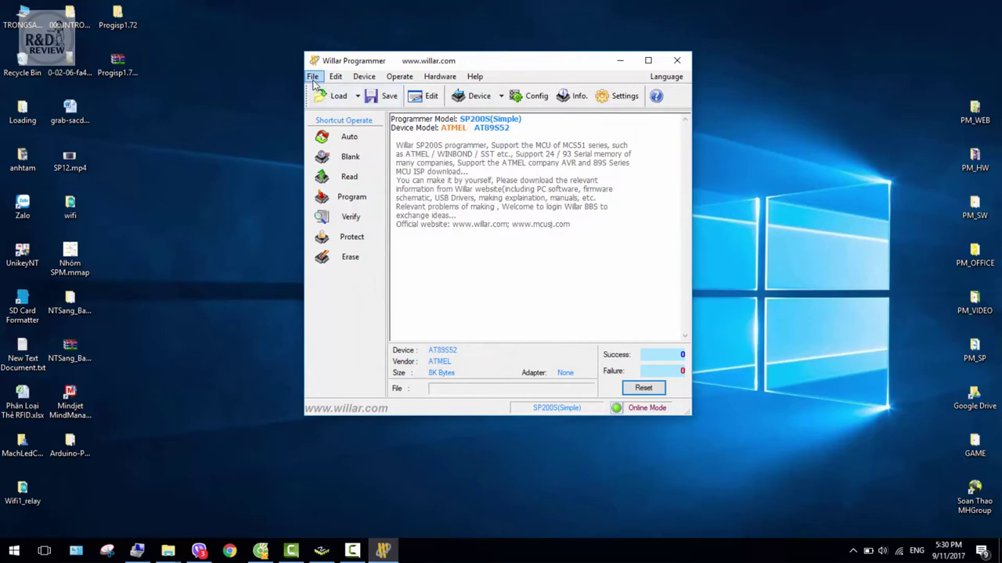
click(335, 76)
mouse_move(312, 76)
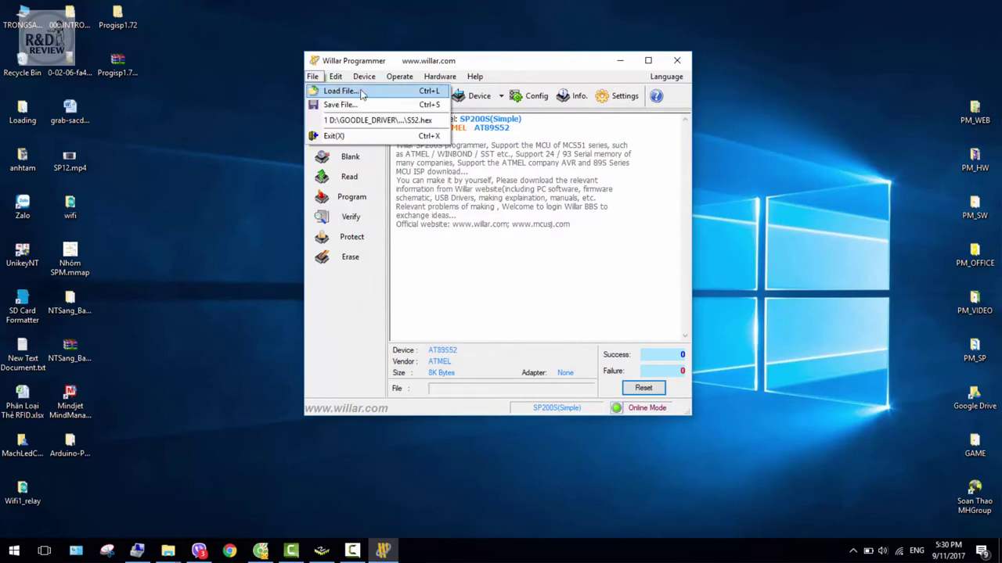
click(418, 244)
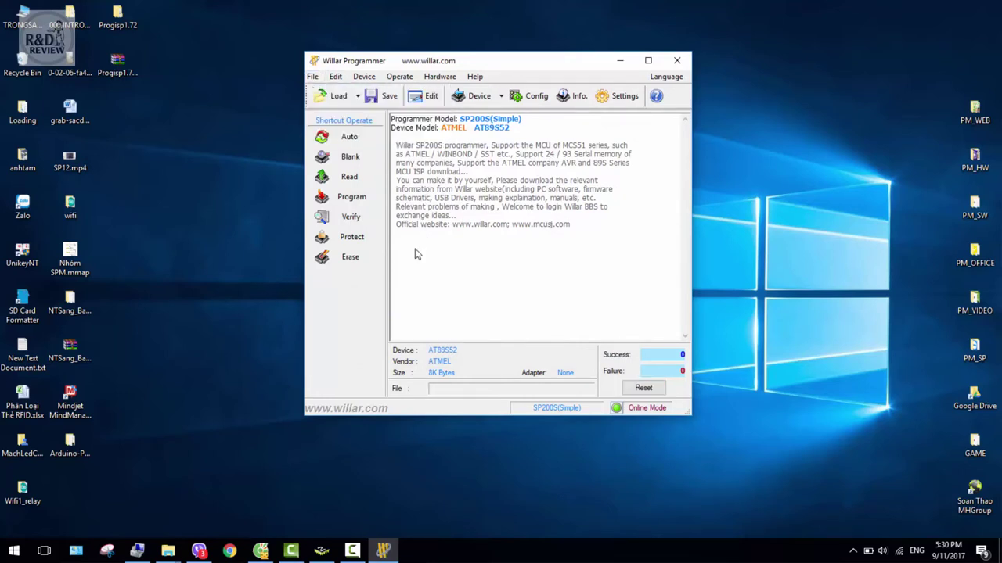
- Load S52.hex from the 2.CodeTraiTim folder as Intel Hex, with unused bytes filled with 0xff
click(333, 96)
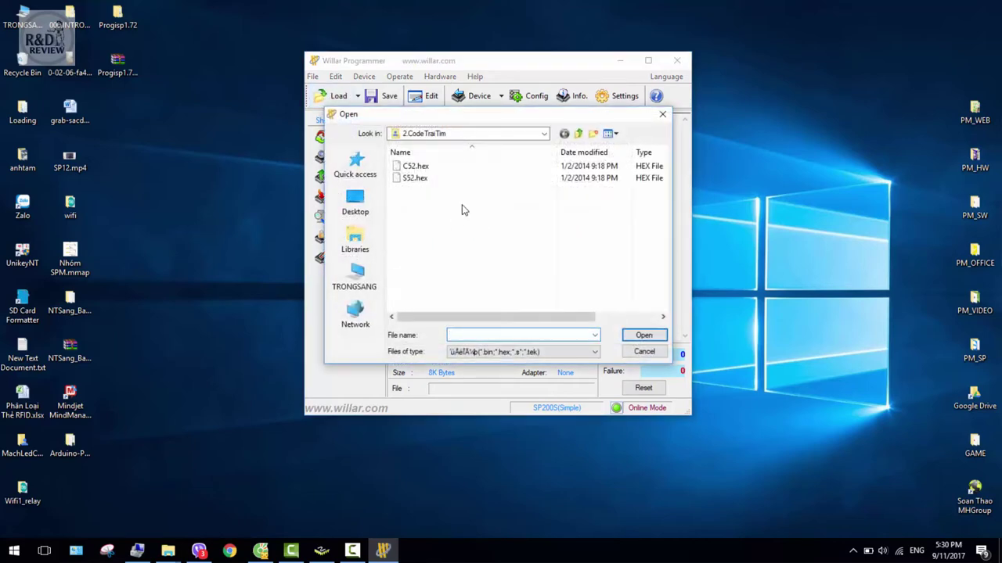
click(450, 178)
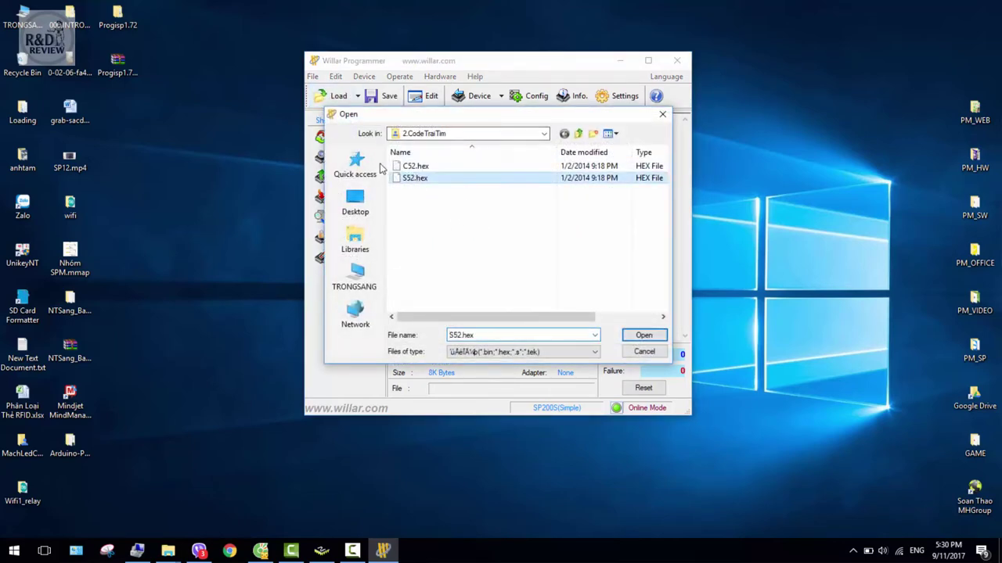
click(644, 335)
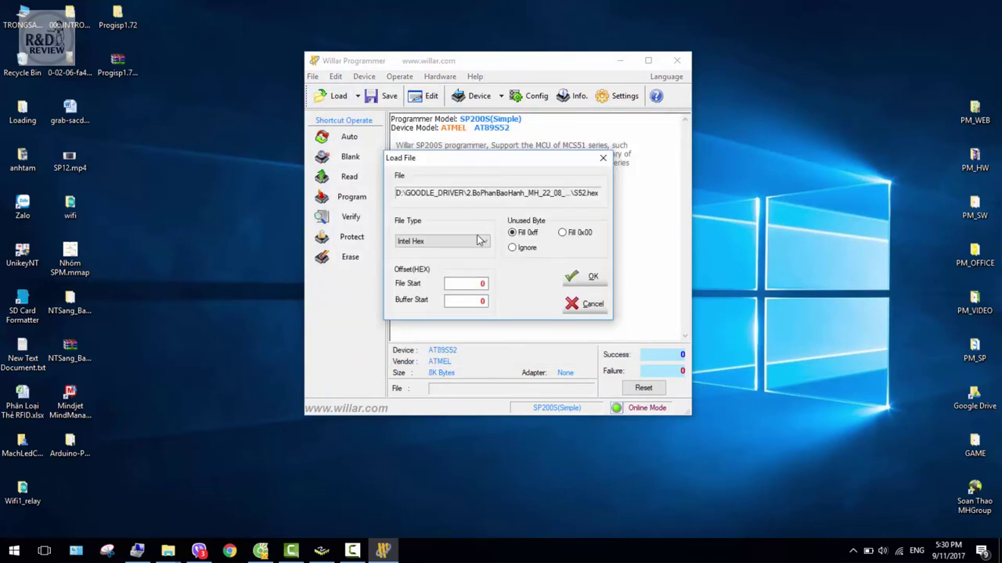
click(579, 280)
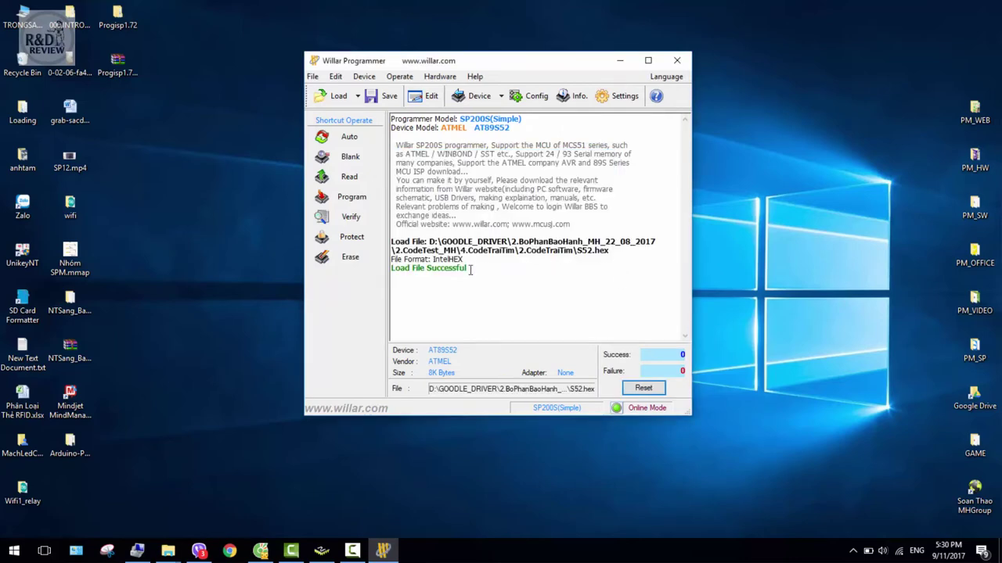
- Load S52.hex again, reviewing the available file types and keeping Intel Hex
click(335, 95)
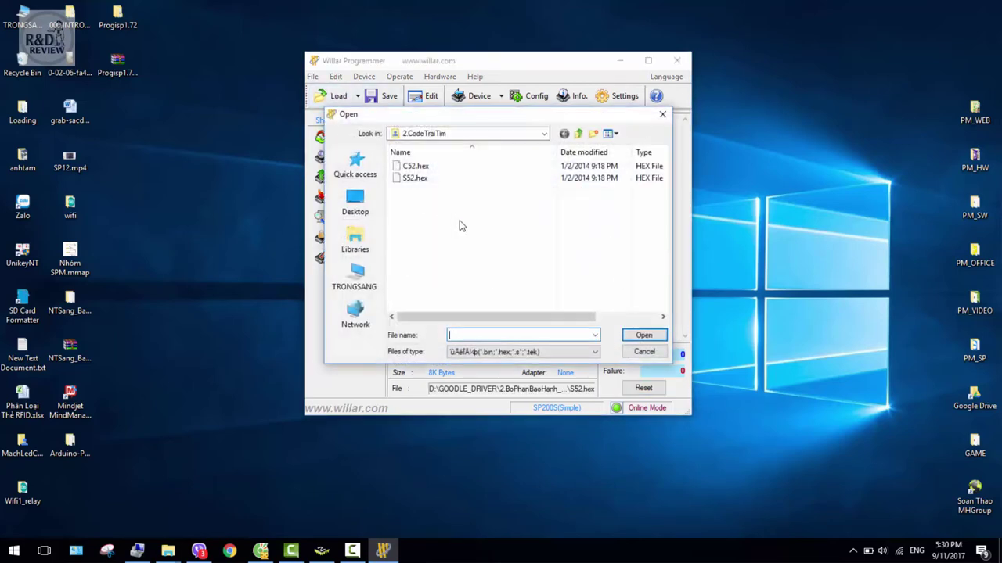
click(416, 179)
key(Return)
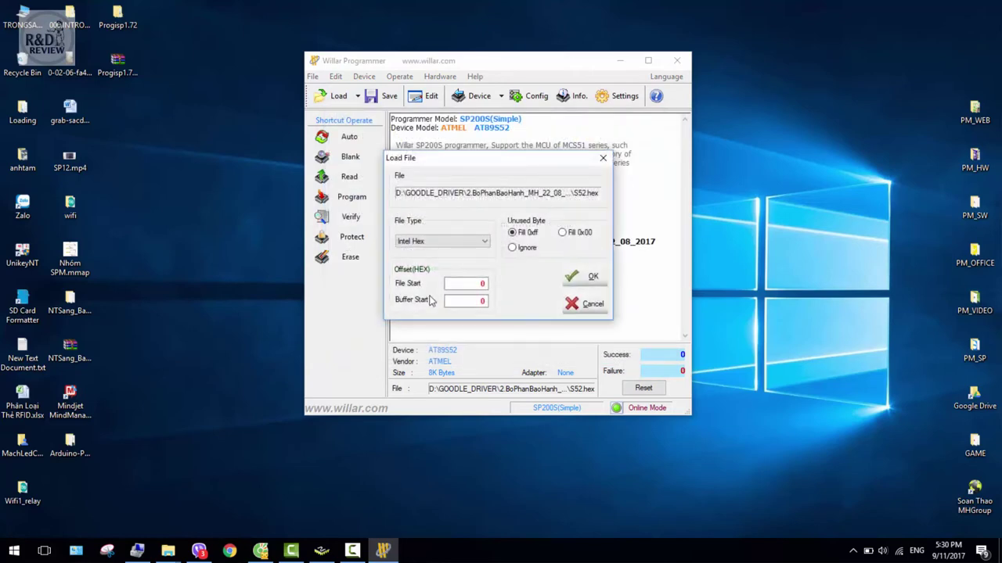
click(417, 242)
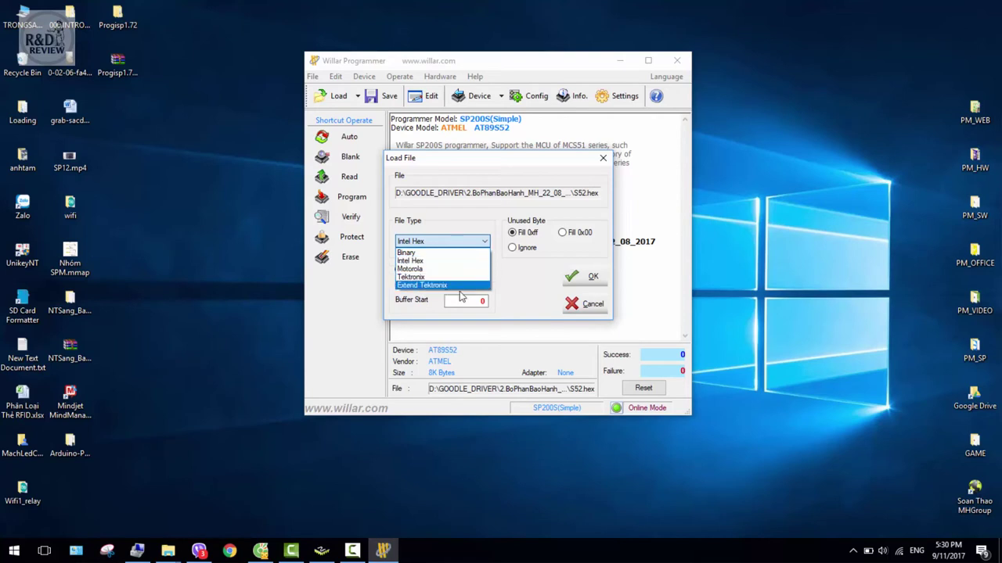
click(585, 282)
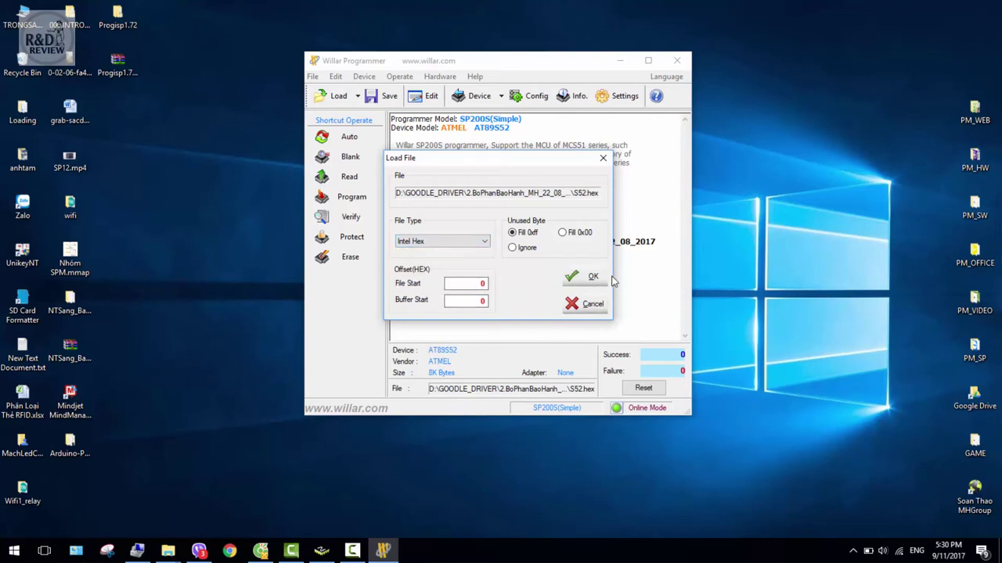
click(595, 279)
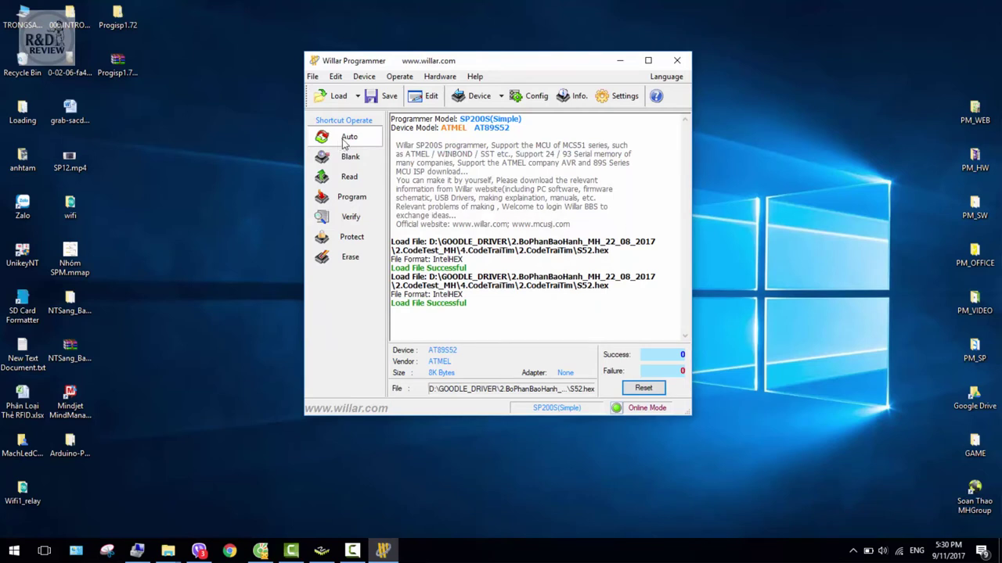
- Run the Auto operation on the AT89S52 chip twice with the loaded S52.hex file
click(345, 138)
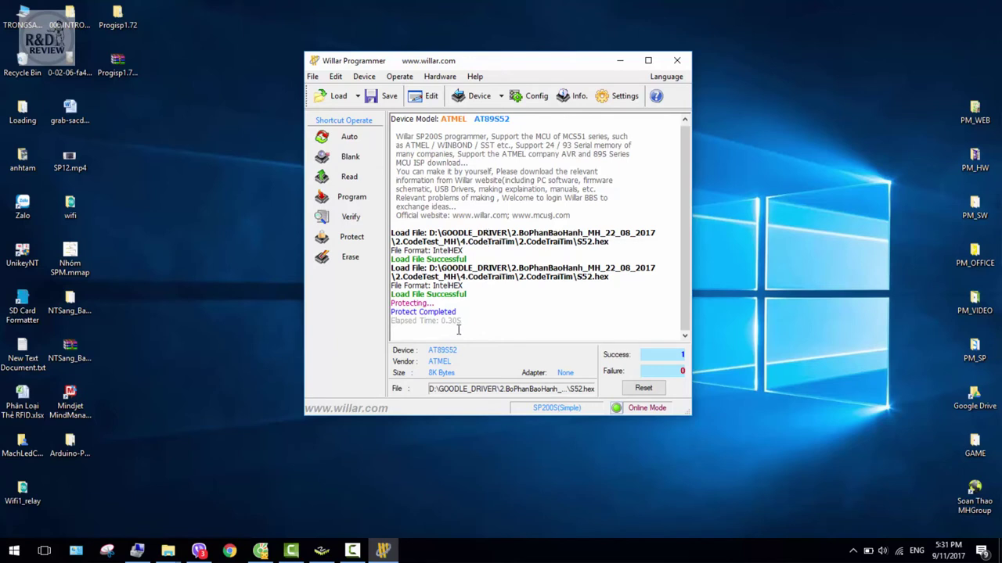
click(344, 140)
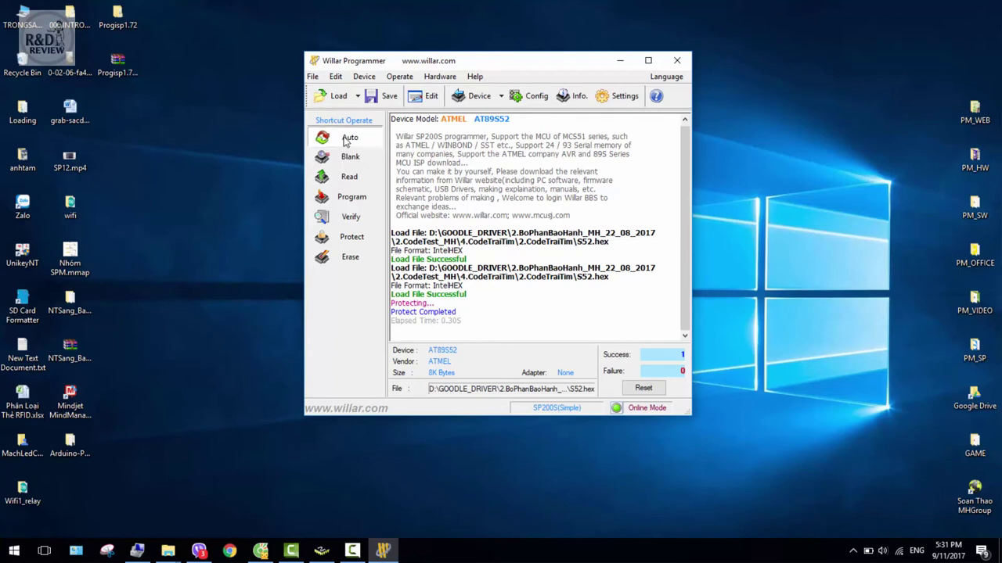
- Read the AT89S52 chip's contents and erase the chip, and reposition the programmer window on the desktop
click(363, 178)
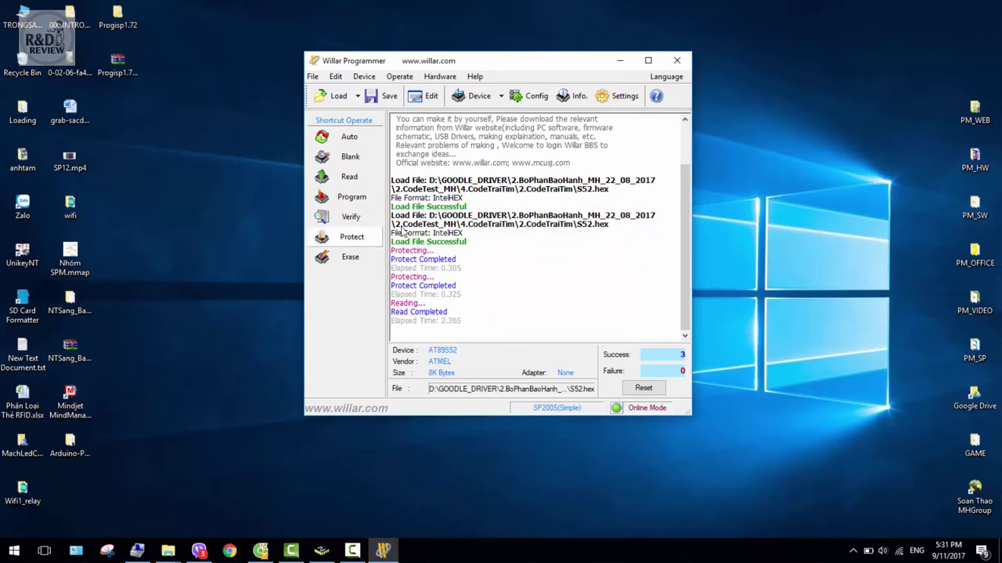
click(350, 258)
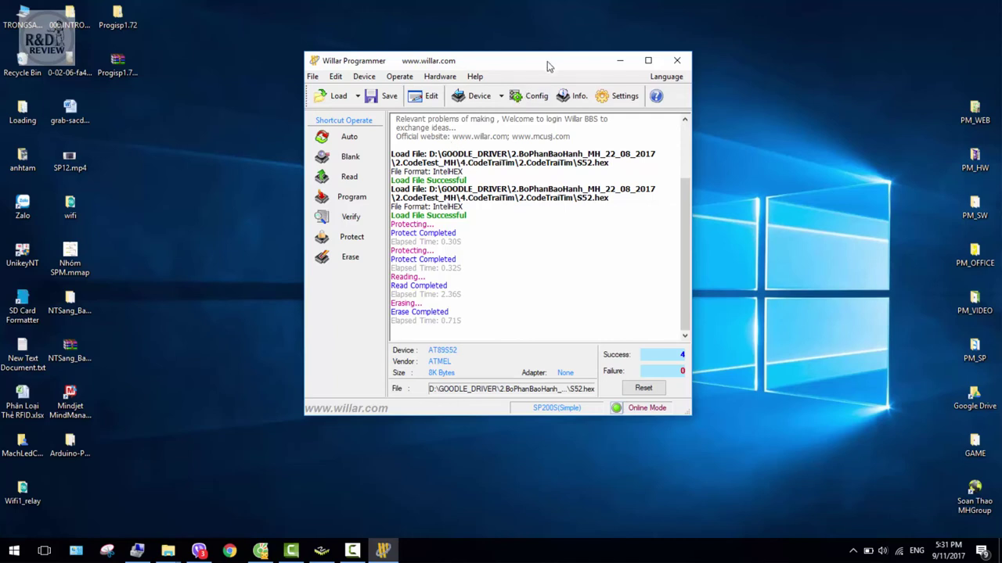
drag(547, 62, 514, 61)
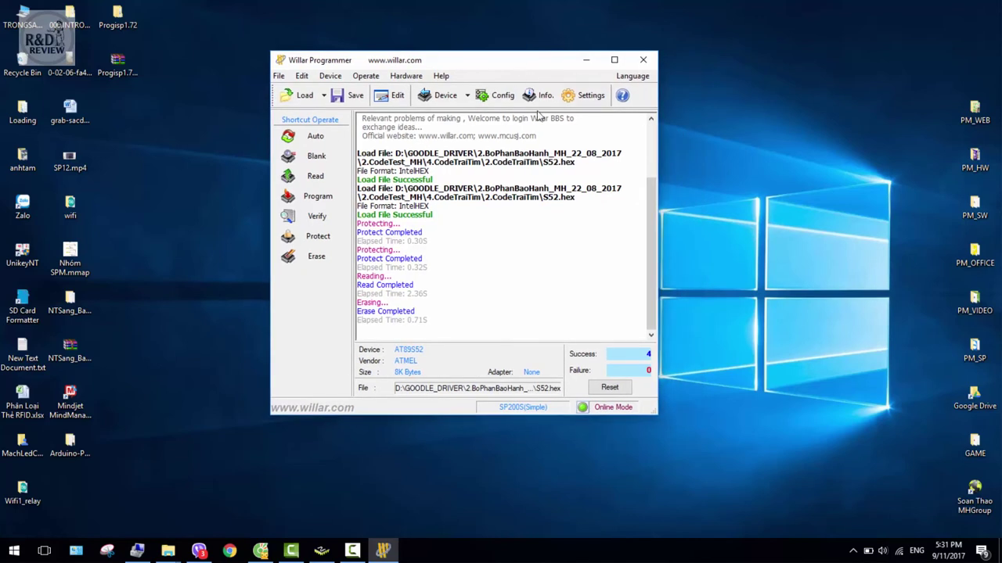